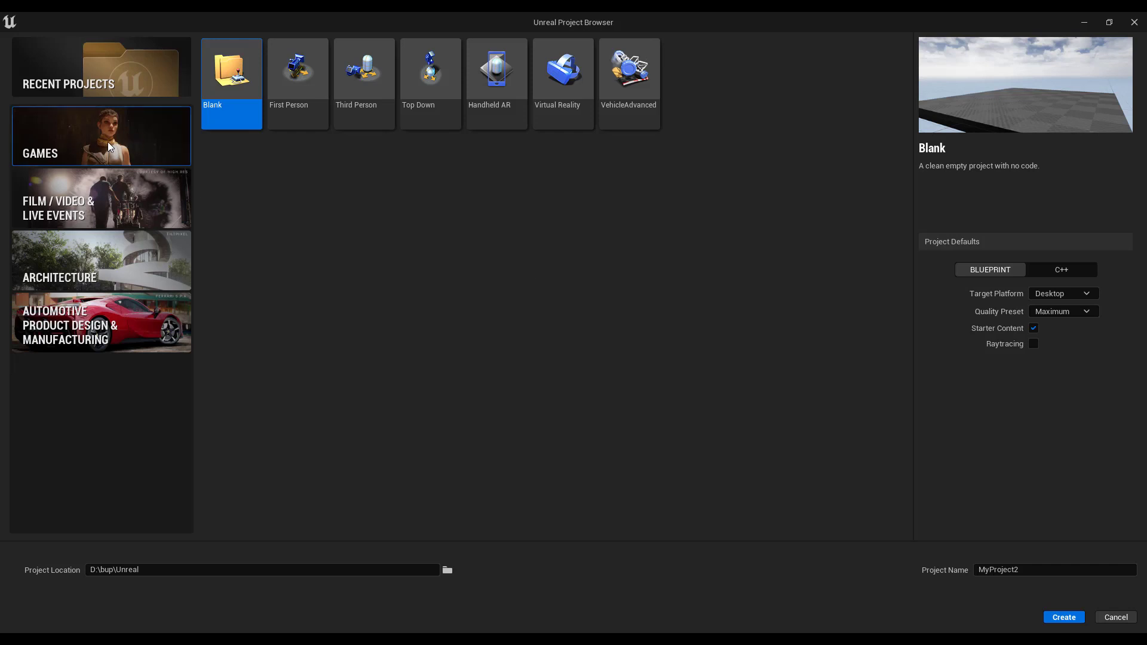
# Create a new project from the Third Person game template, named blenderToUE.
pyautogui.click(363, 114)
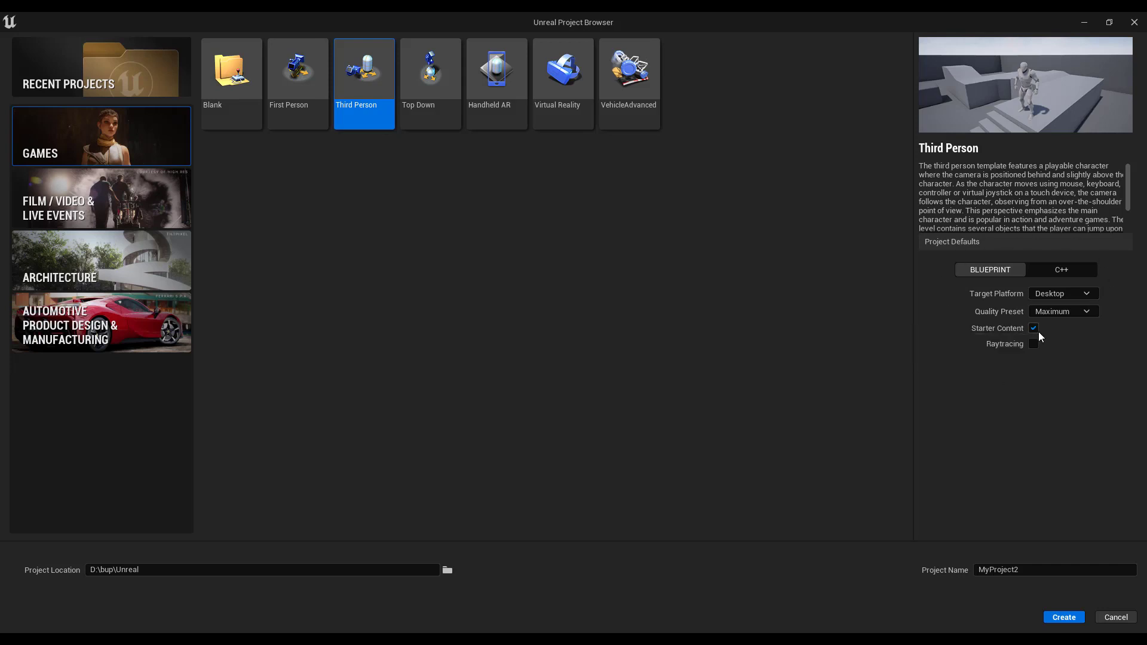
pyautogui.moveTo(1049, 571); pyautogui.dragTo(974, 571)
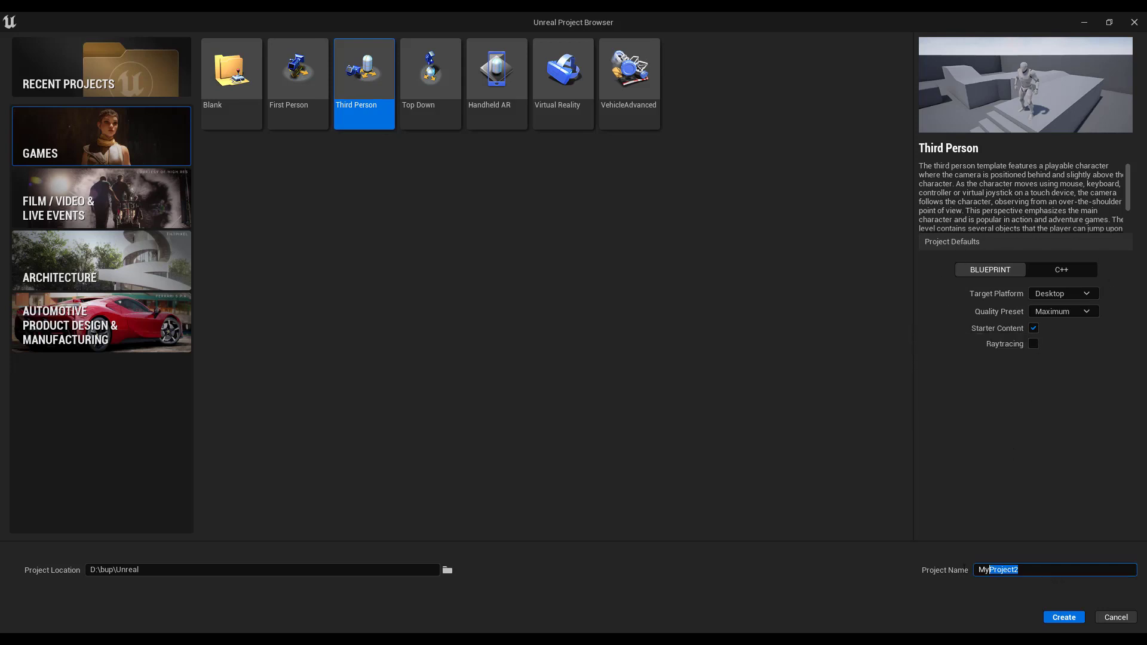
pyautogui.write('blenderToUE')
pyautogui.click(1064, 620)
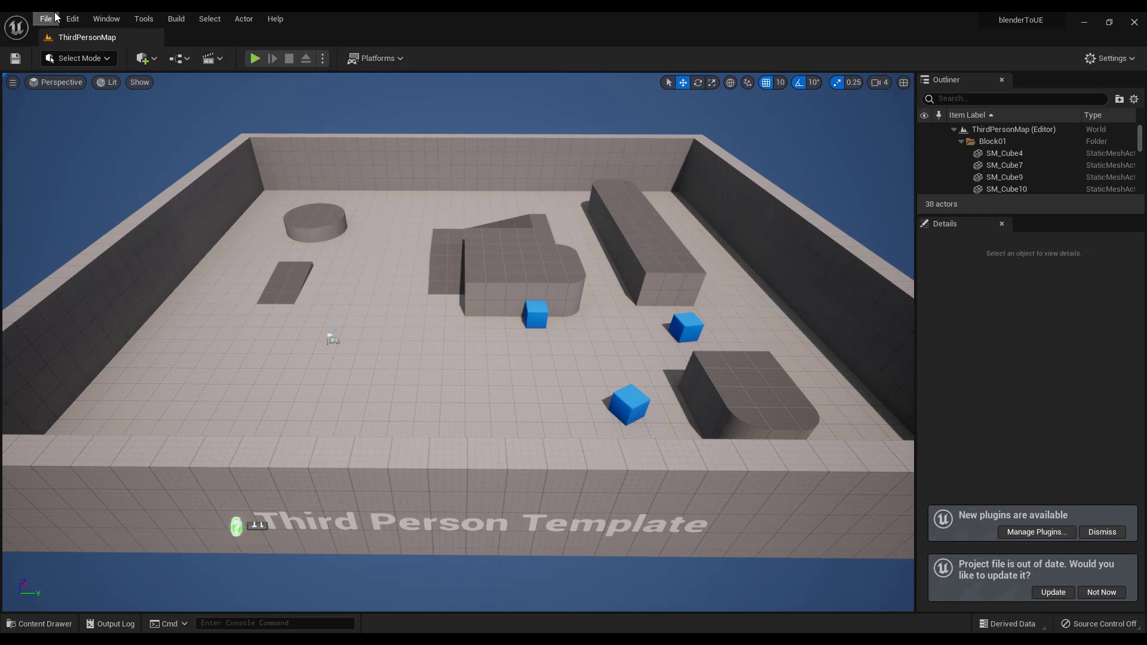
pyautogui.click(70, 24)
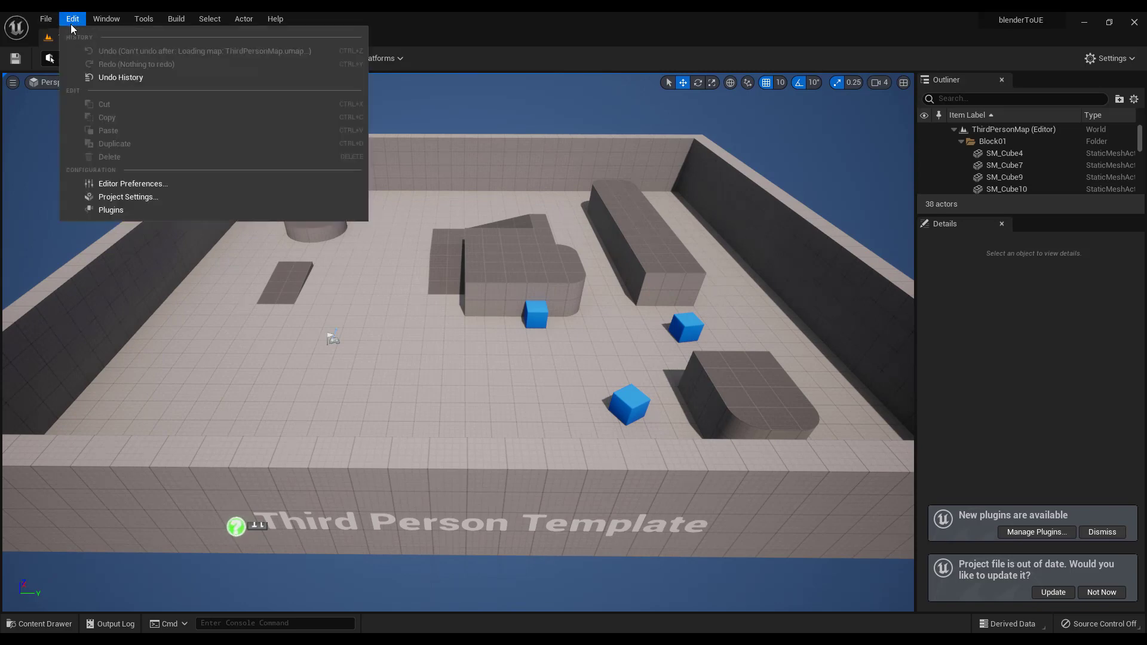
pyautogui.click(117, 209)
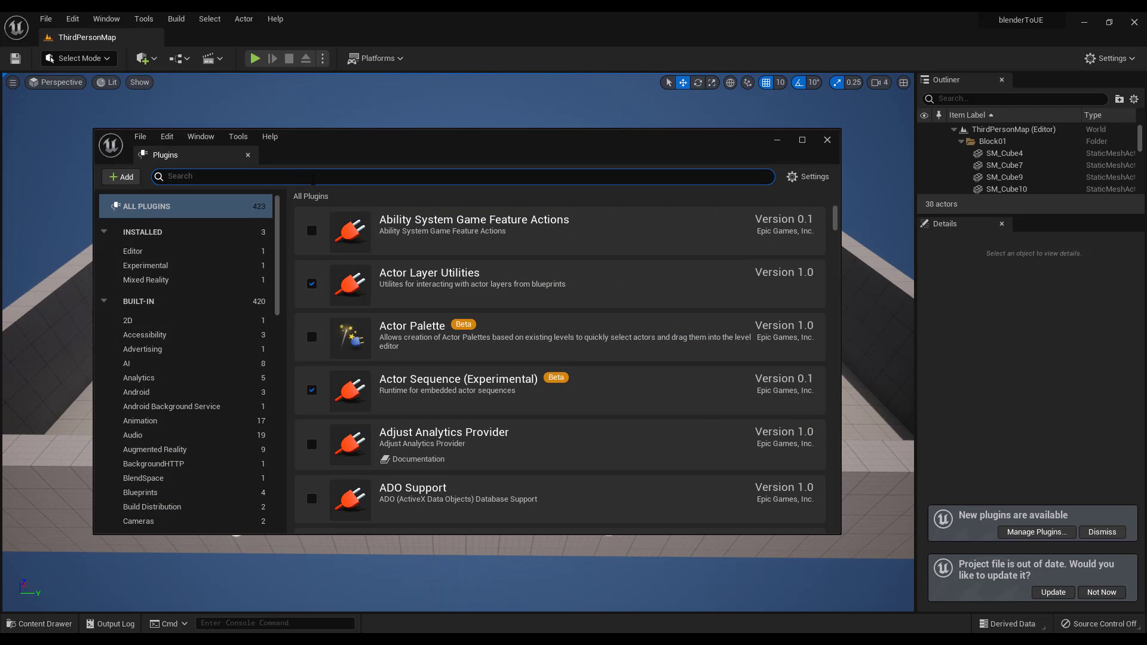
pyautogui.write('python')
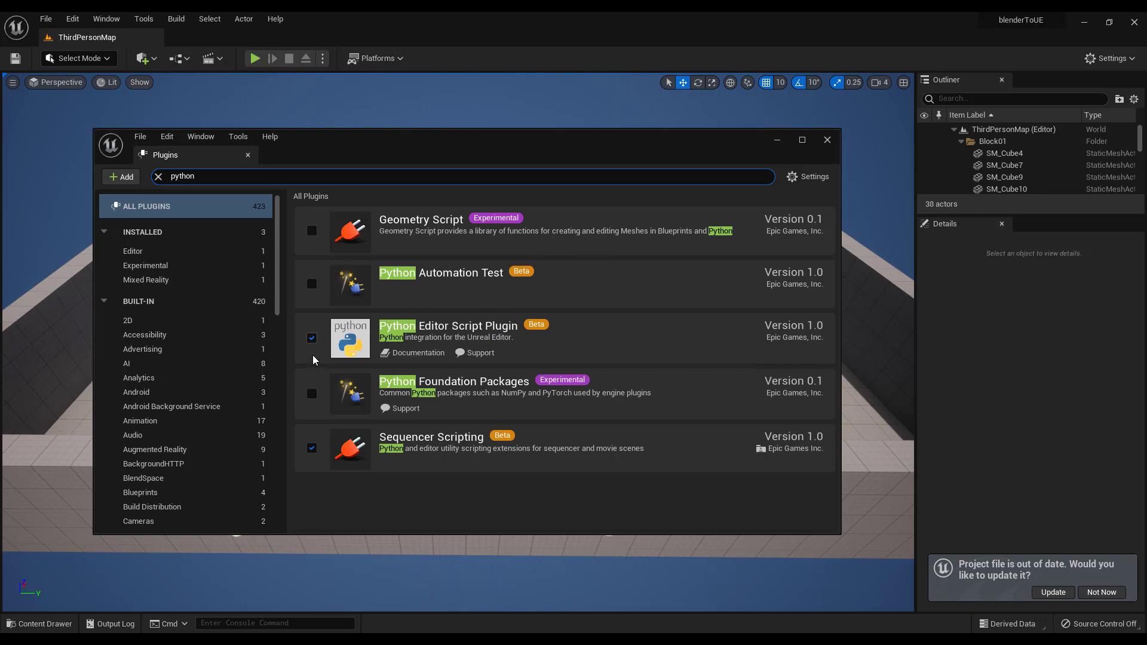
pyautogui.hotkey('ctrl', 'a')
pyautogui.write('s')
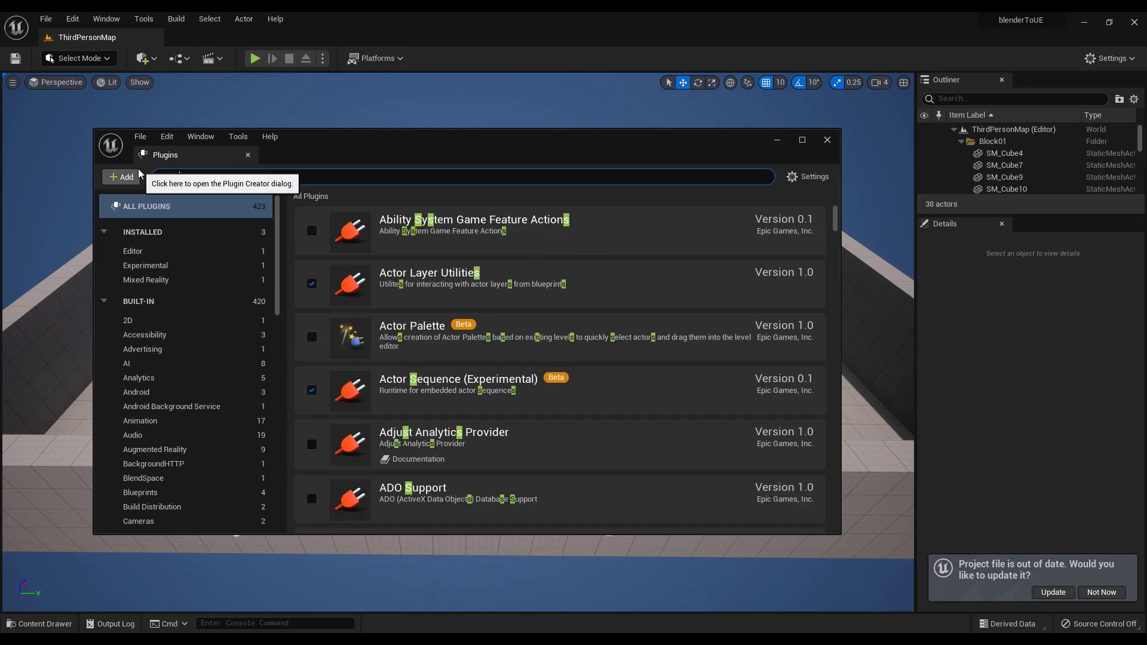
pyautogui.write('cript')
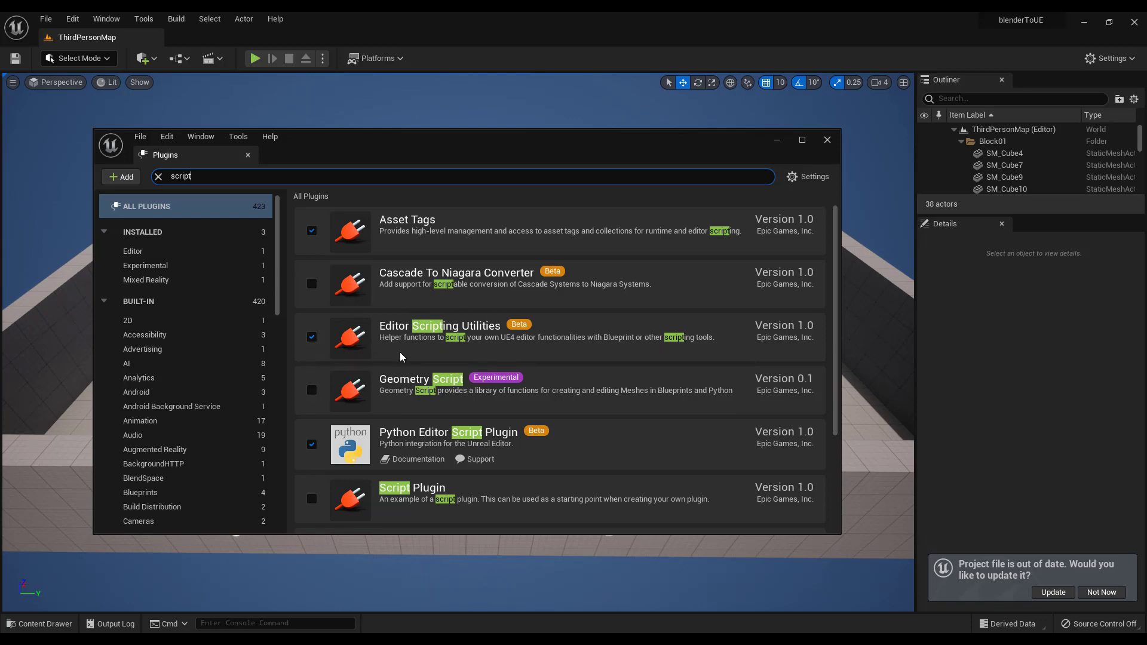
# Turn on Enable Remote Execution under Python in the Project Settings.
pyautogui.click(826, 140)
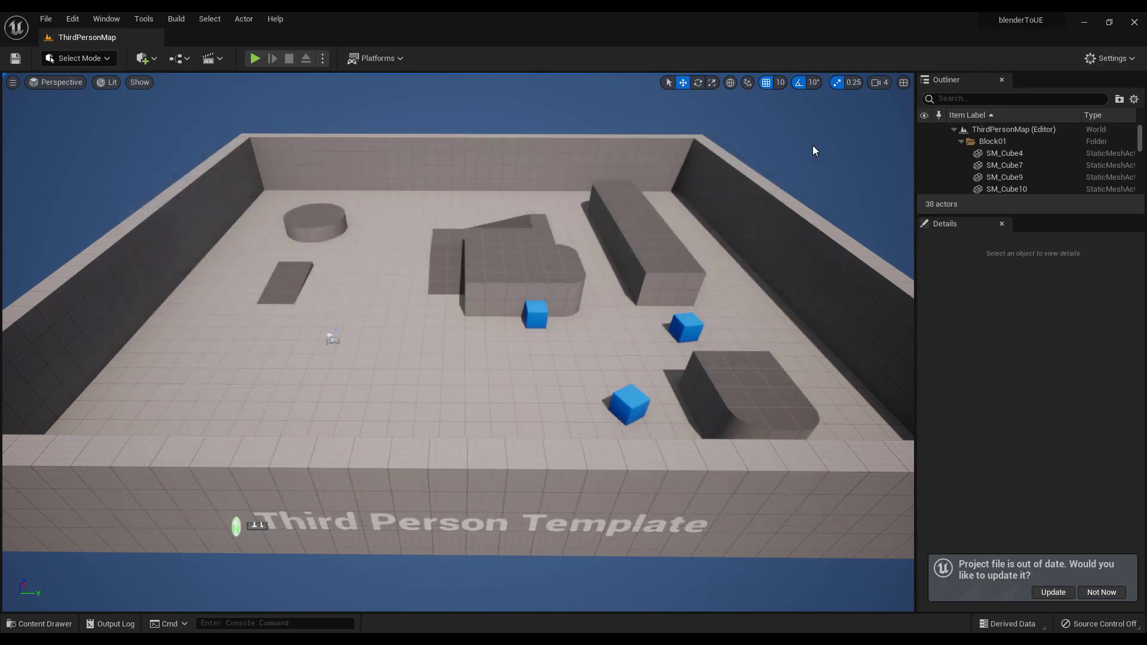
pyautogui.click(75, 19)
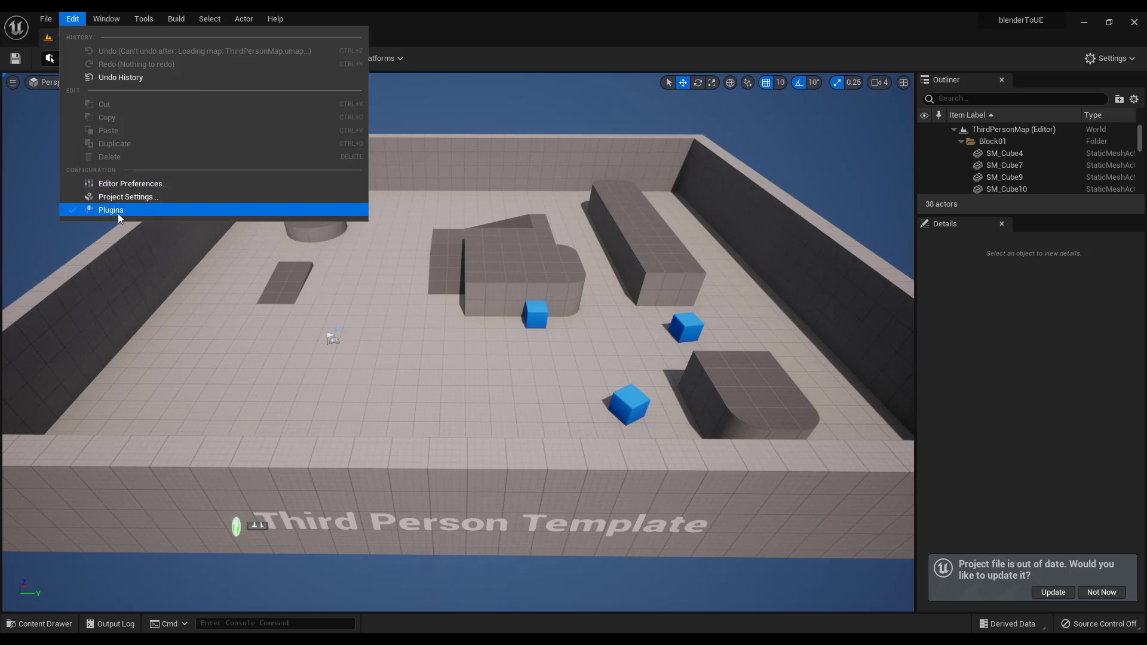
pyautogui.click(119, 196)
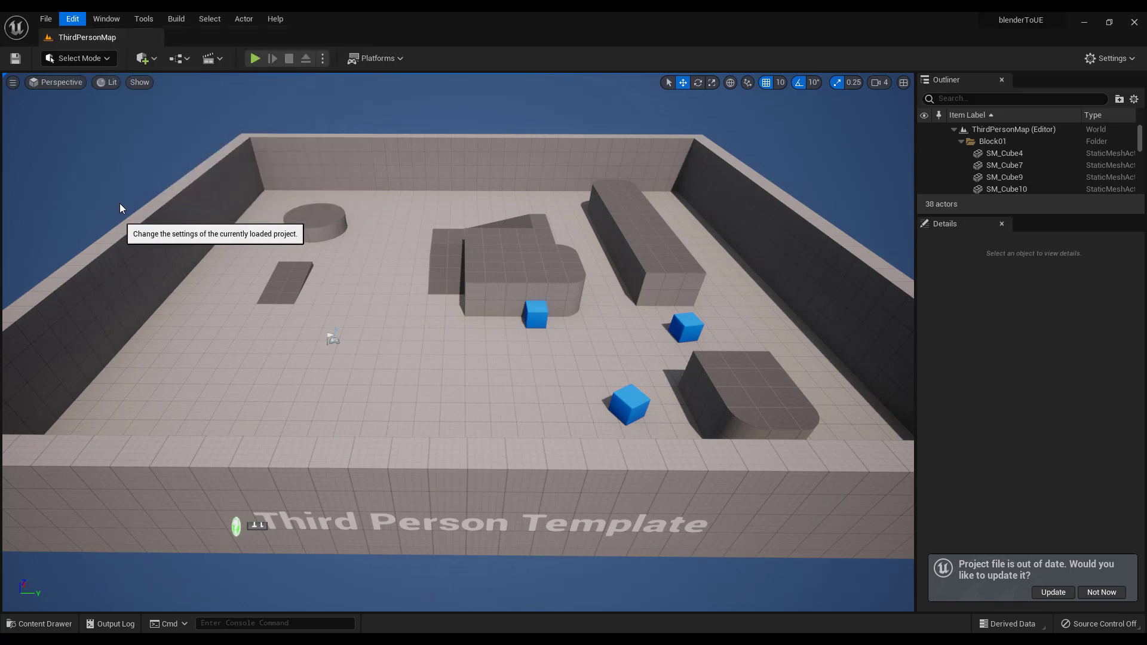
pyautogui.click(345, 171)
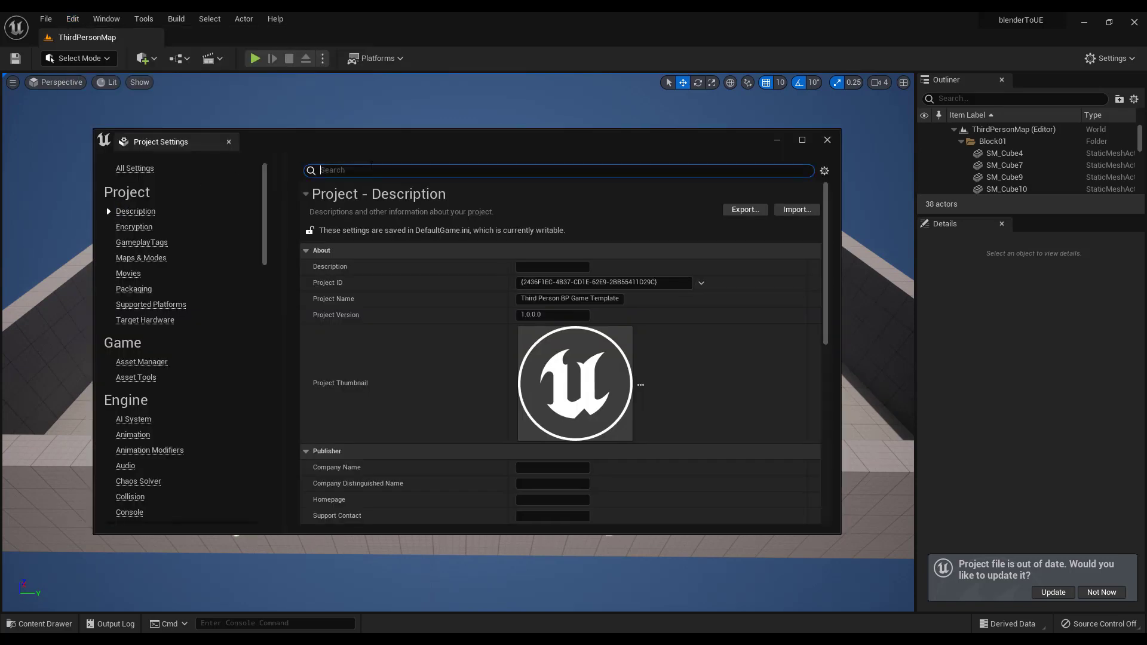
pyautogui.write('python')
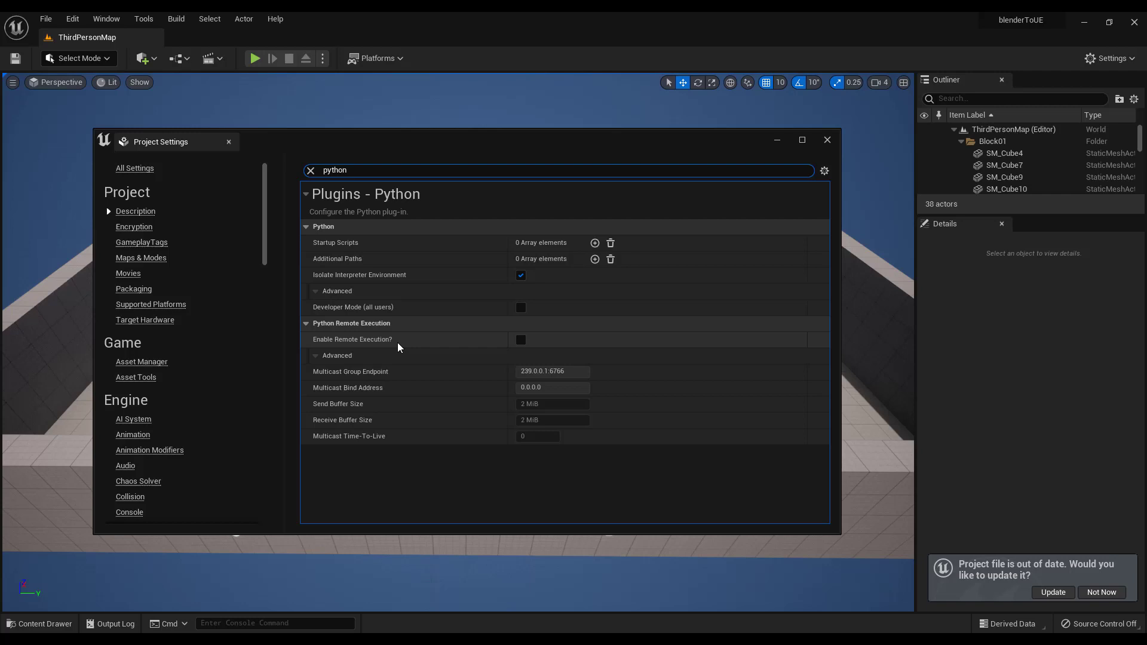
pyautogui.click(520, 341)
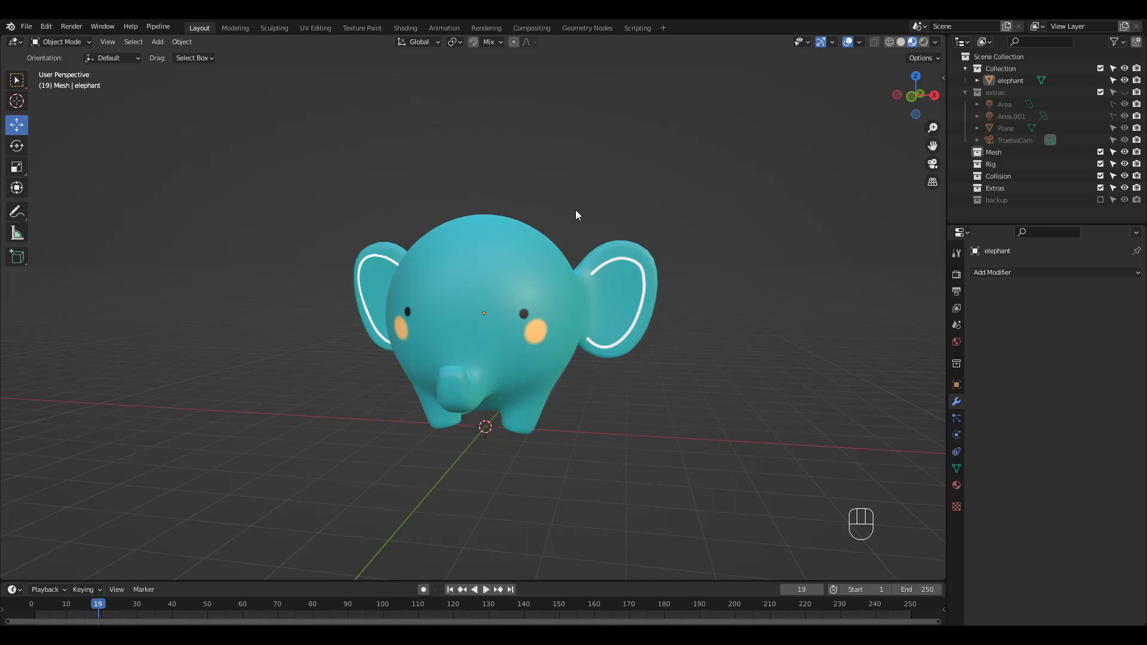
# Select the elephant, then expand the Pipeline: Send to Unreal entry in Blender's add-on preferences.
pyautogui.click(537, 271)
pyautogui.click(575, 225)
pyautogui.click(43, 27)
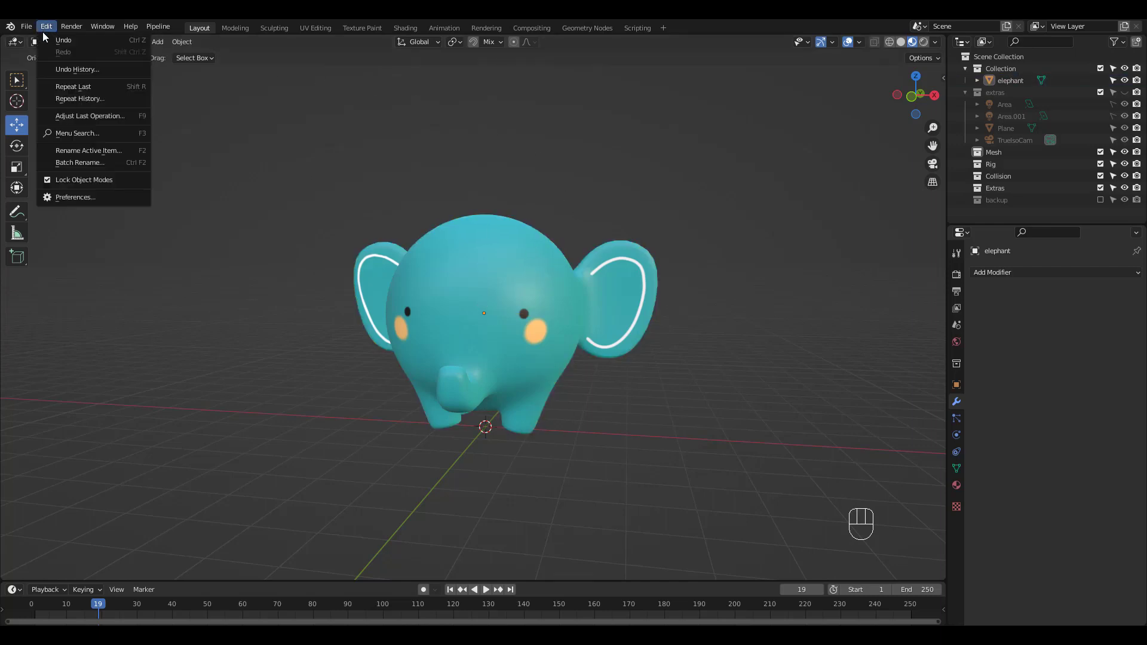
pyautogui.click(64, 202)
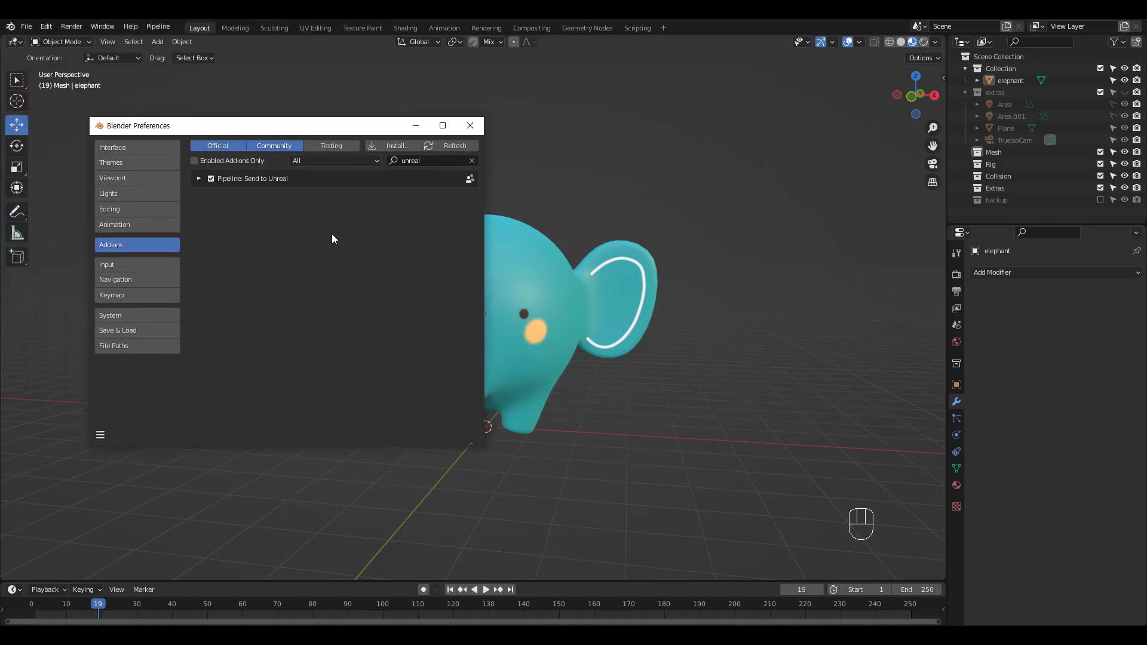
pyautogui.click(468, 160)
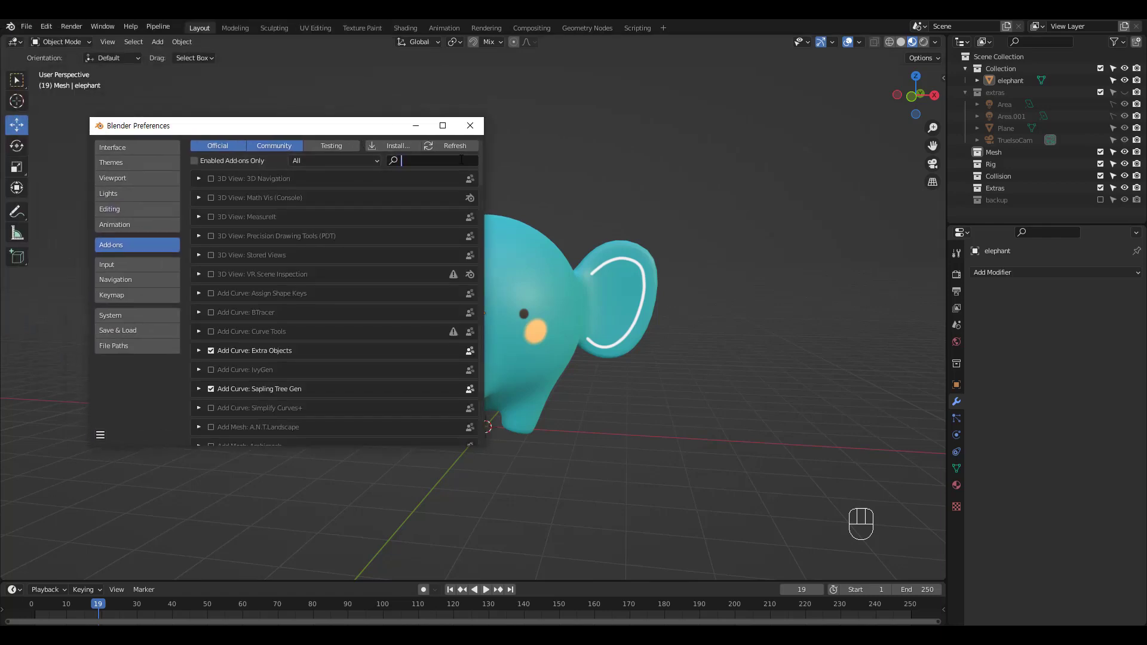
pyautogui.write('unreal')
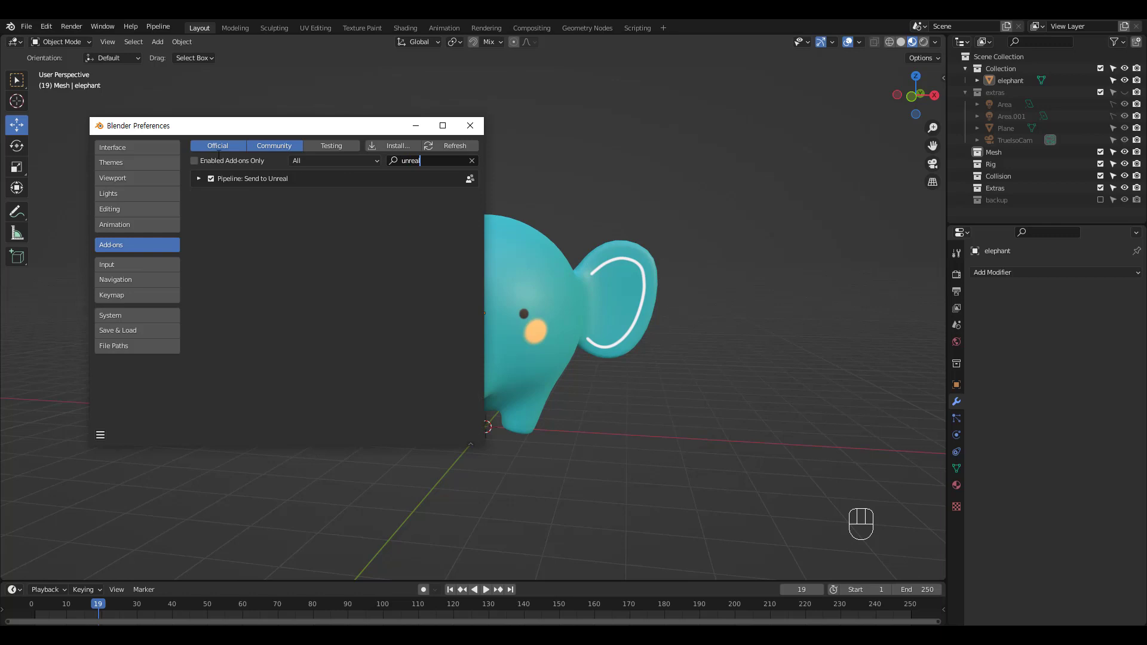
pyautogui.click(198, 179)
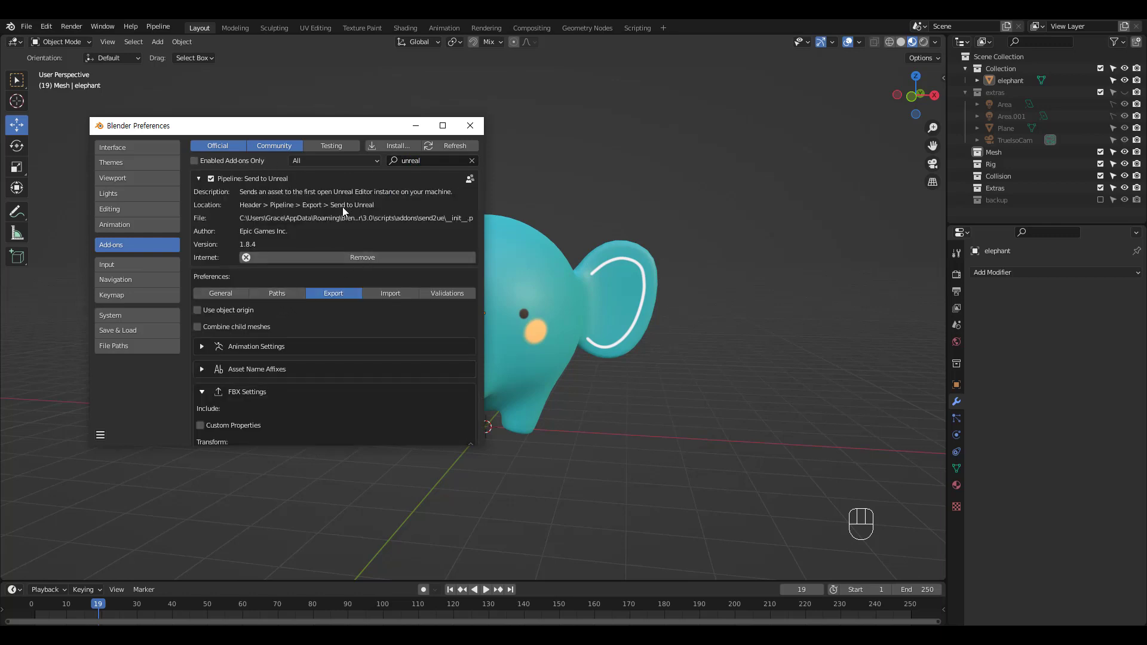
pyautogui.moveTo(482, 242); pyautogui.dragTo(481, 279)
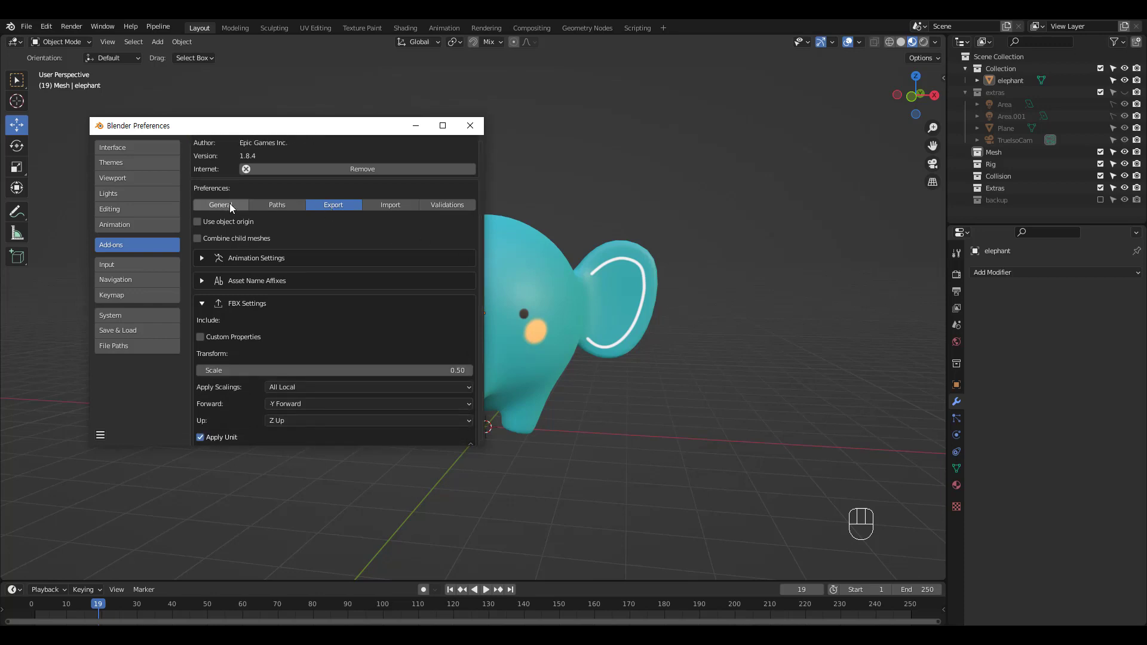
pyautogui.scroll(3, 230, 204)
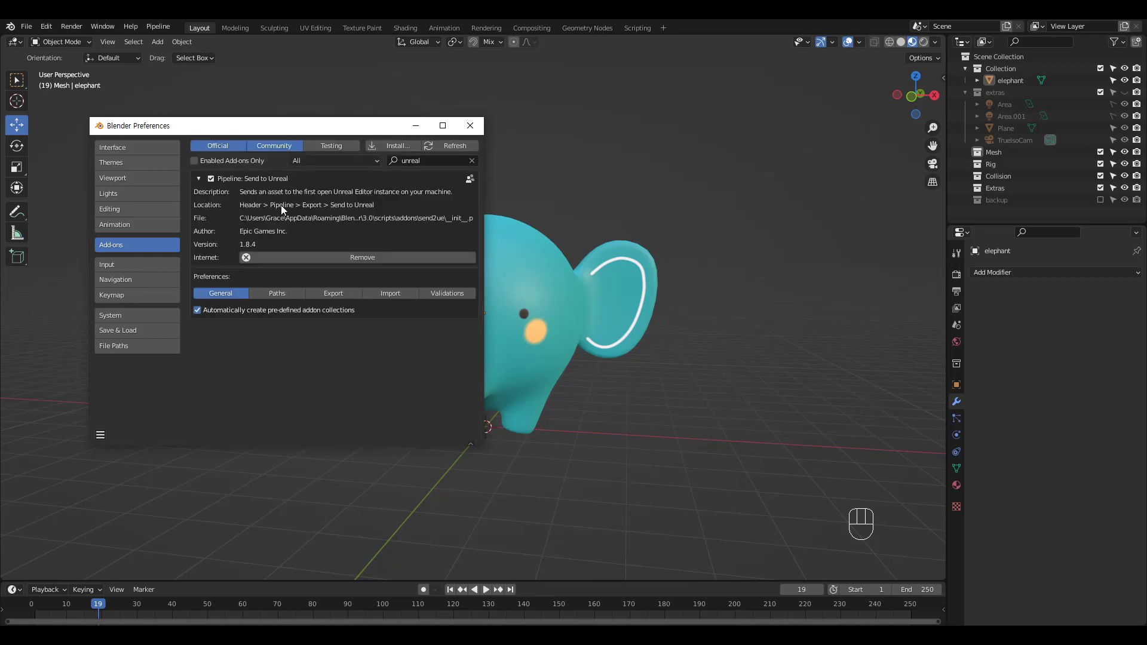
# Review the Send to Unreal validation, FBX export and mesh smoothing settings without changing them.
pyautogui.click(388, 295)
pyautogui.click(443, 293)
pyautogui.click(341, 296)
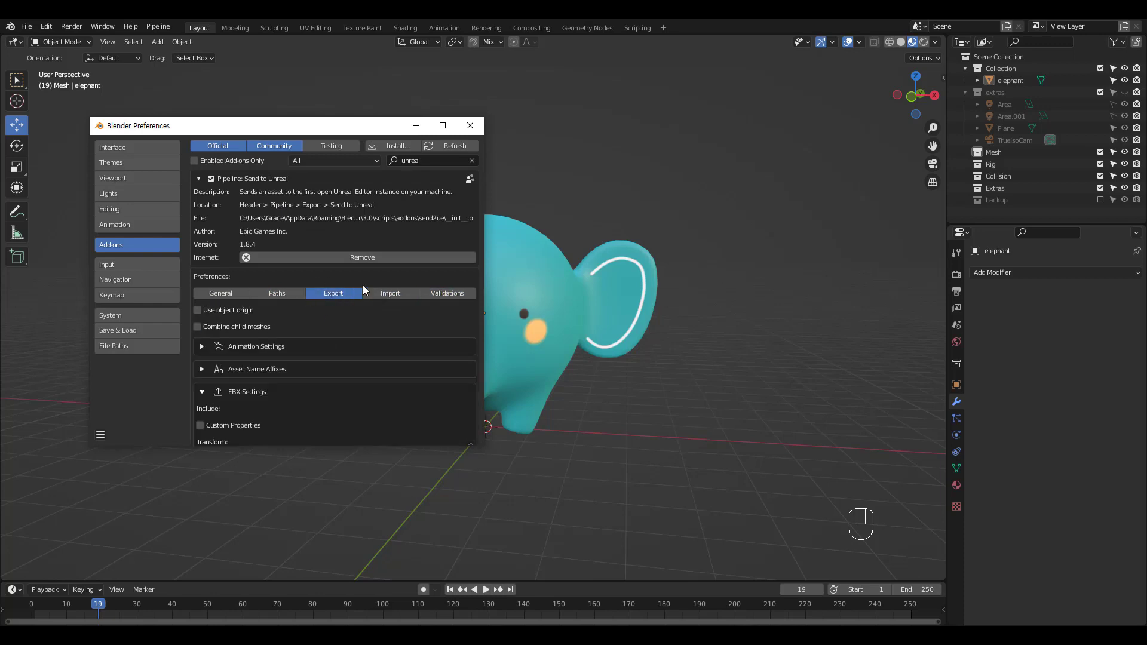
pyautogui.moveTo(479, 237); pyautogui.dragTo(494, 363)
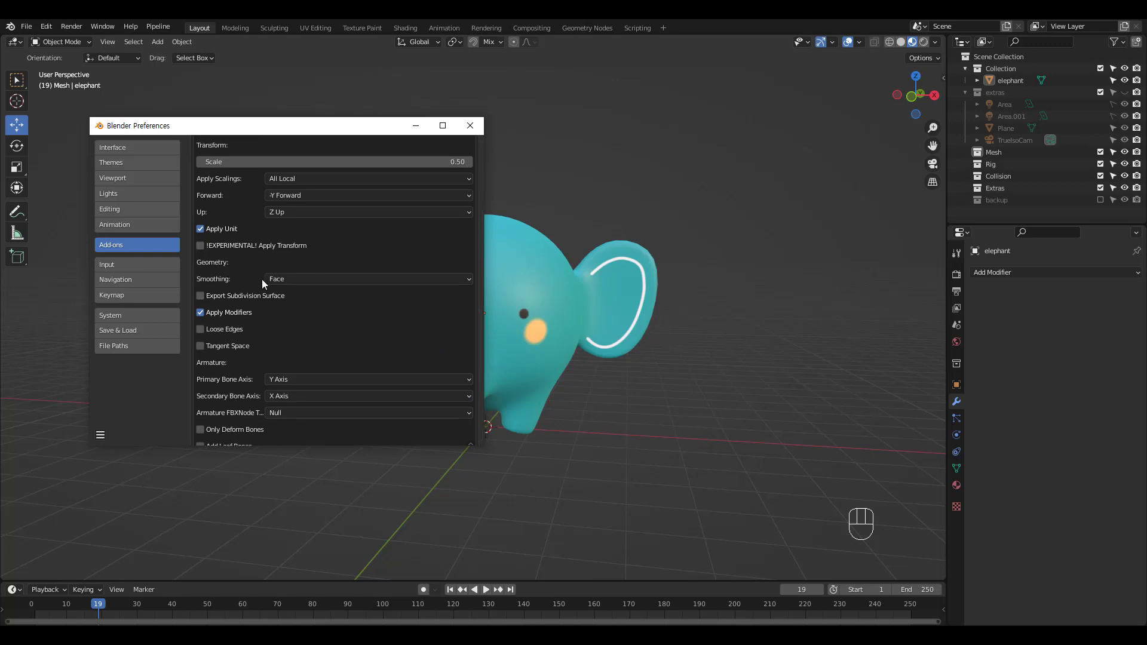
pyautogui.click(298, 281)
pyautogui.moveTo(480, 331)
pyautogui.mouseDown()
pyautogui.moveTo(477, 271)
pyautogui.moveTo(488, 377)
pyautogui.moveTo(497, 161)
pyautogui.mouseUp()
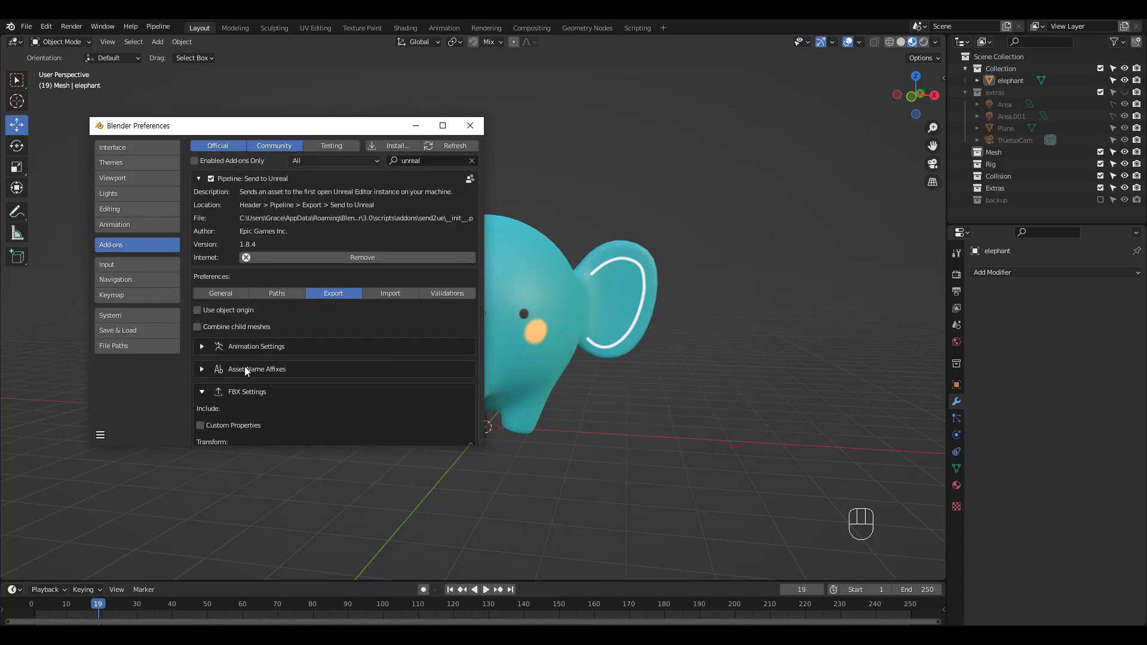
# Close the Blender Preferences window.
pyautogui.click(470, 125)
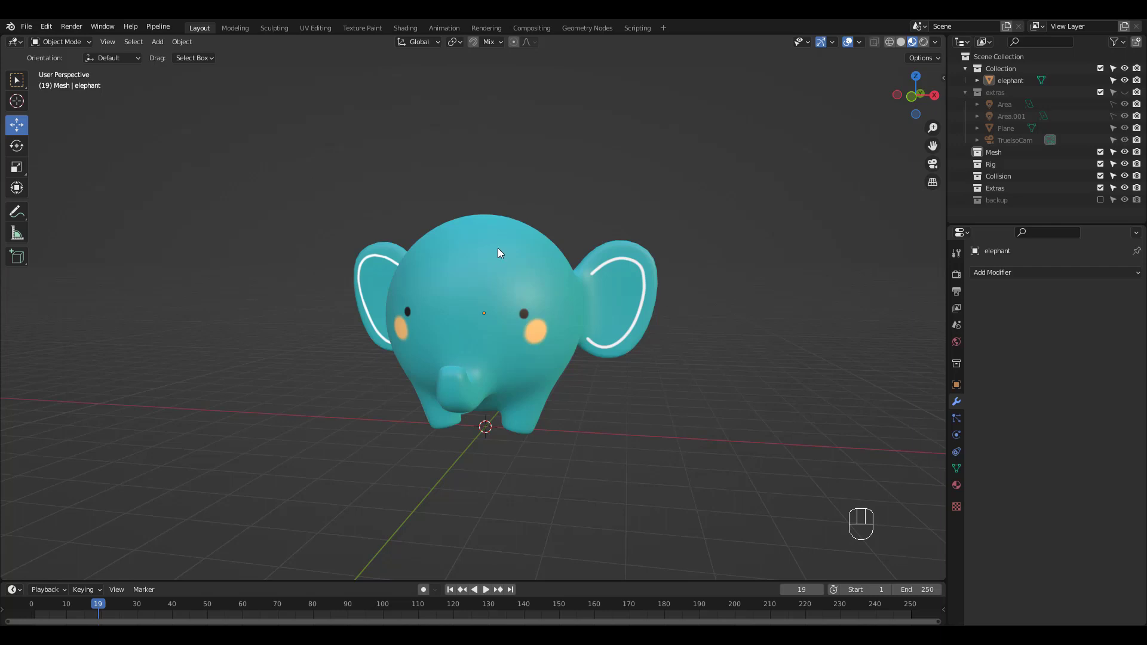
# Check the Pipeline menu, then move the elephant into the Mesh collection with M.
pyautogui.click(158, 27)
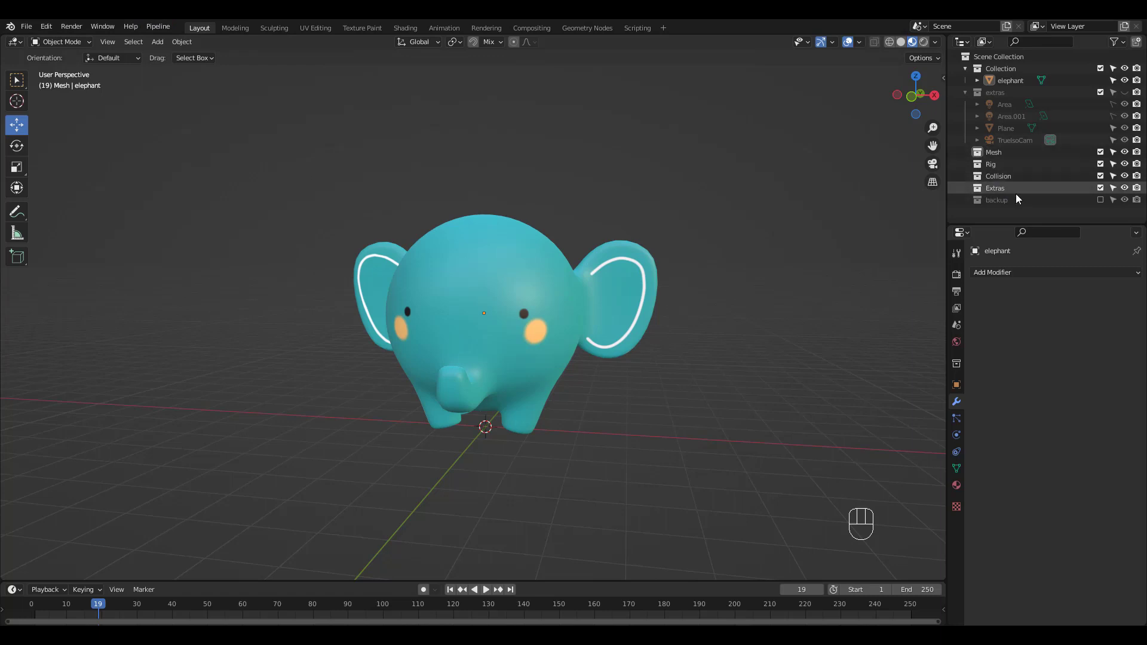
pyautogui.click(481, 277)
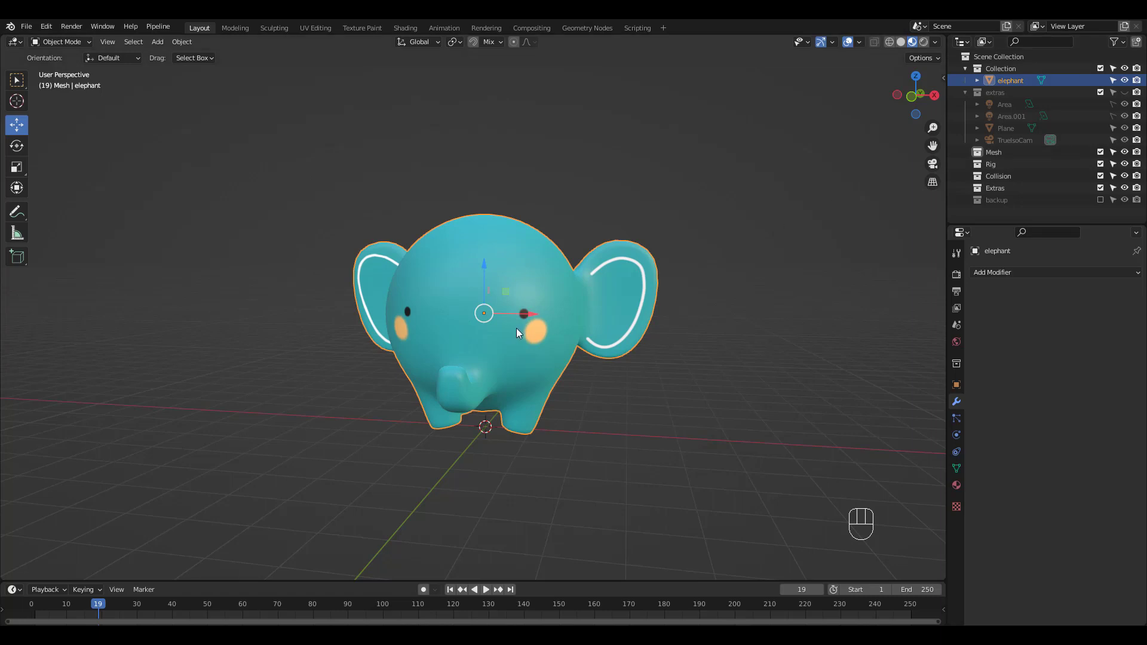
pyautogui.press('m')
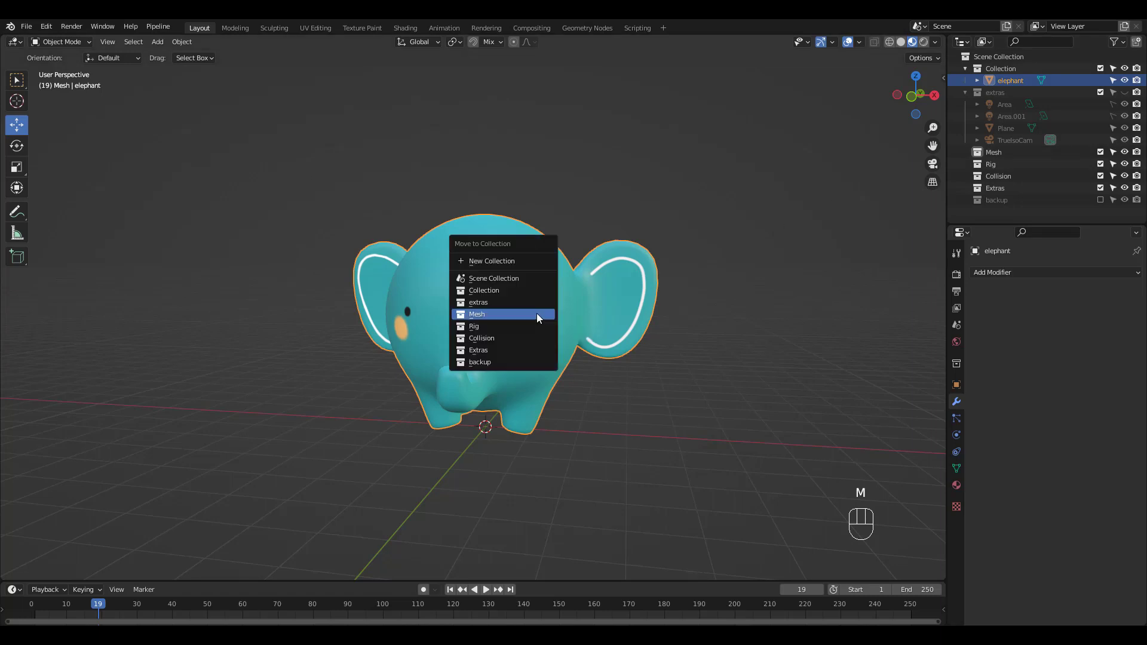
pyautogui.click(487, 314)
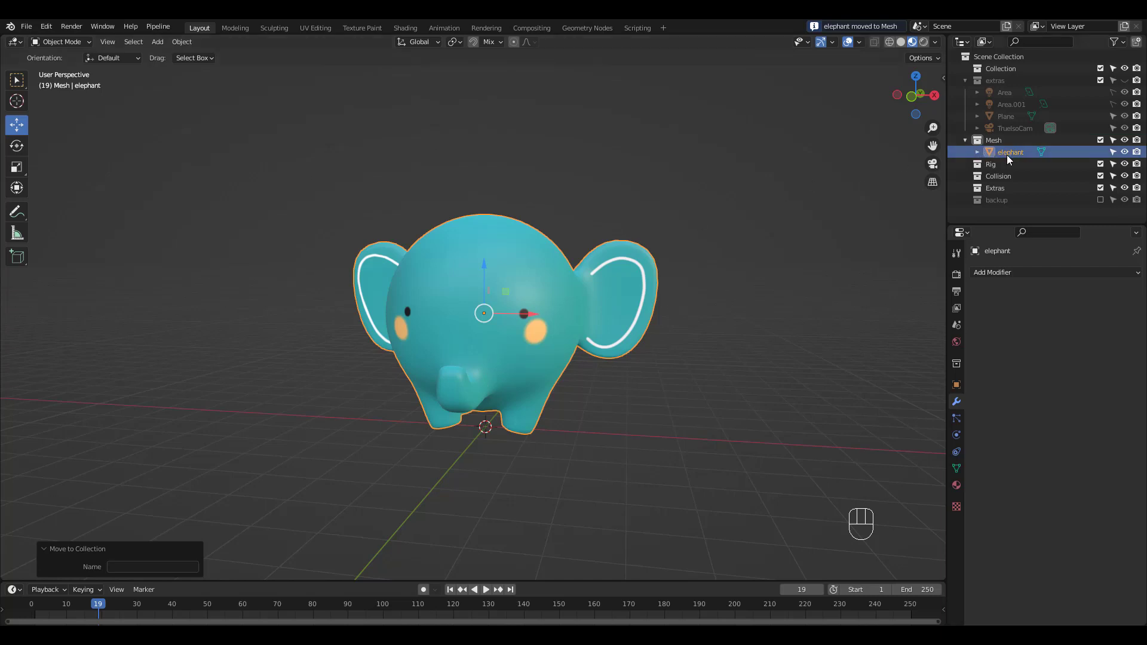
pyautogui.click(162, 27)
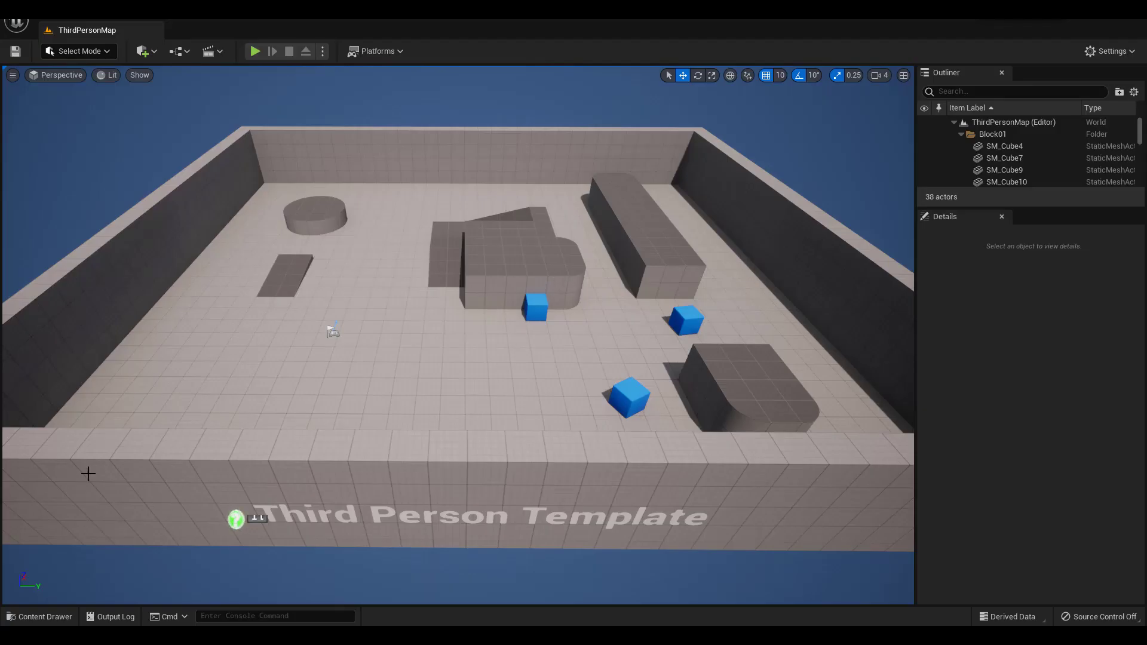
# In the Content Drawer, browse to untitled_category > untitled_asset and select the elephant mesh.
pyautogui.click(57, 616)
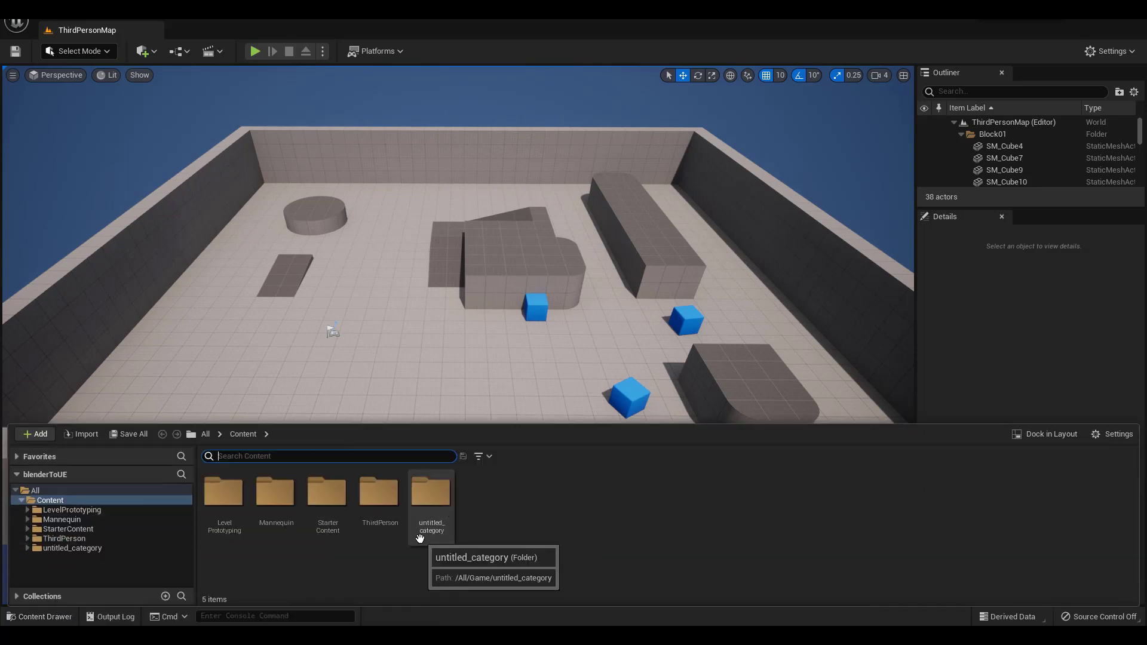
pyautogui.doubleClick(430, 493)
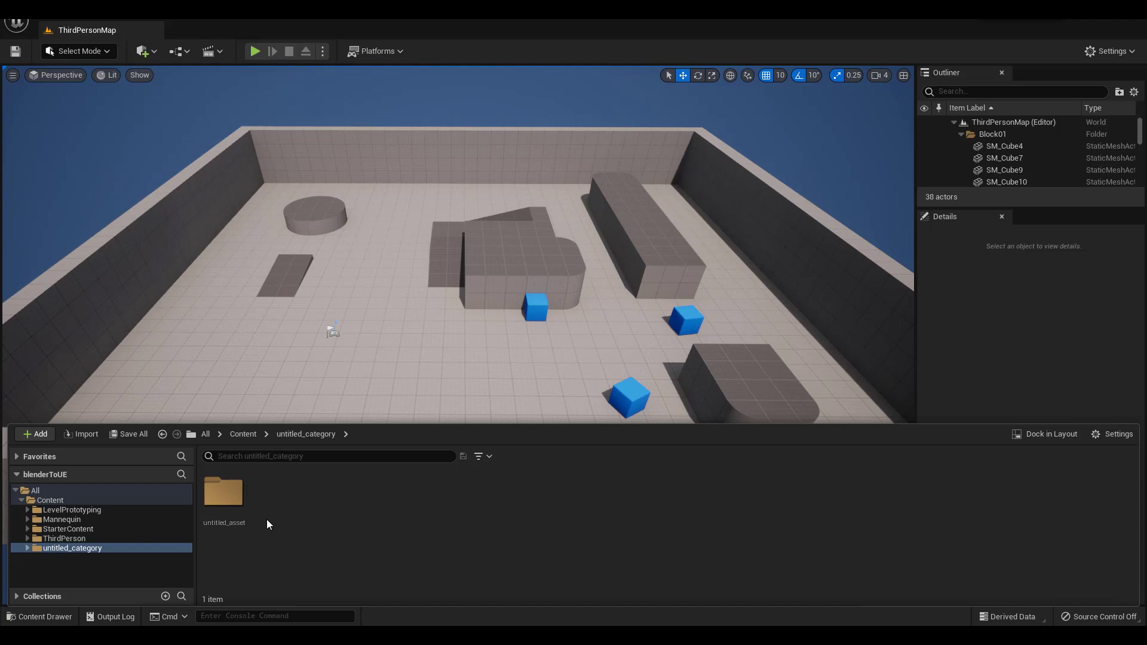
pyautogui.doubleClick(226, 499)
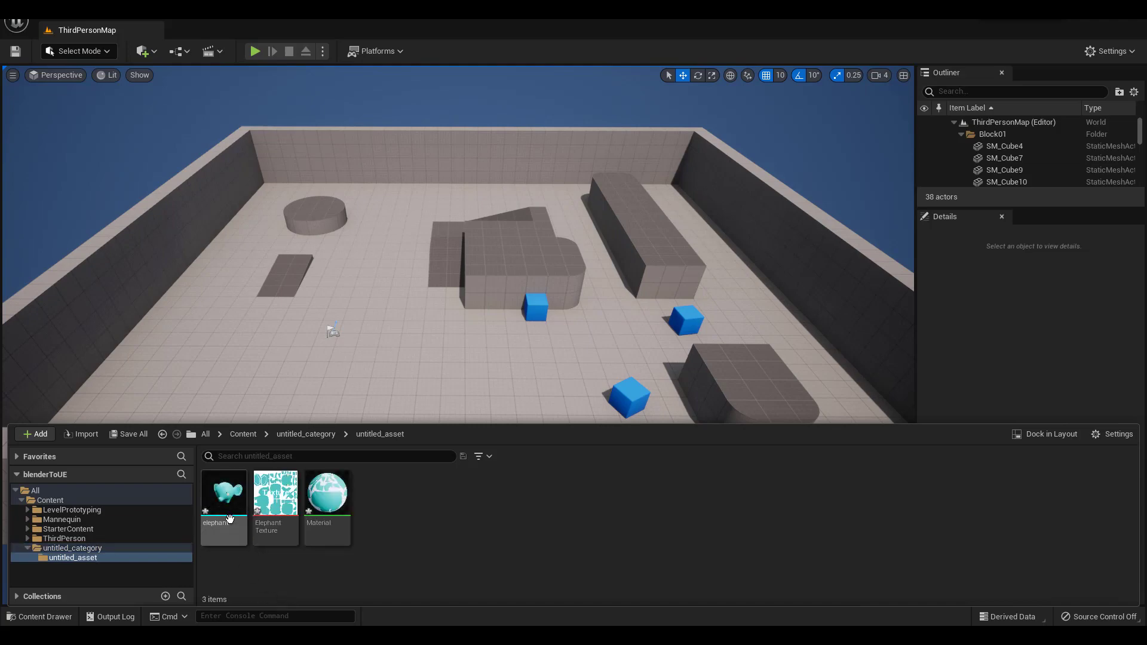
pyautogui.click(225, 497)
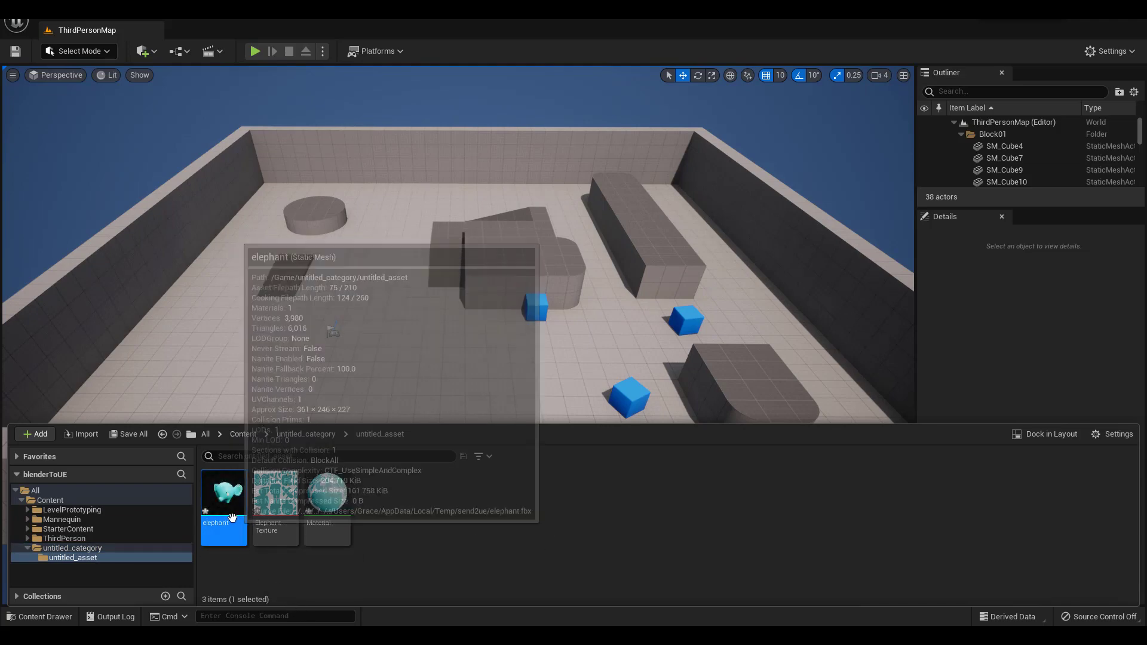
# Drop the elephant mesh into the level and frame the view on it.
pyautogui.moveTo(333, 331); pyautogui.dragTo(350, 350)
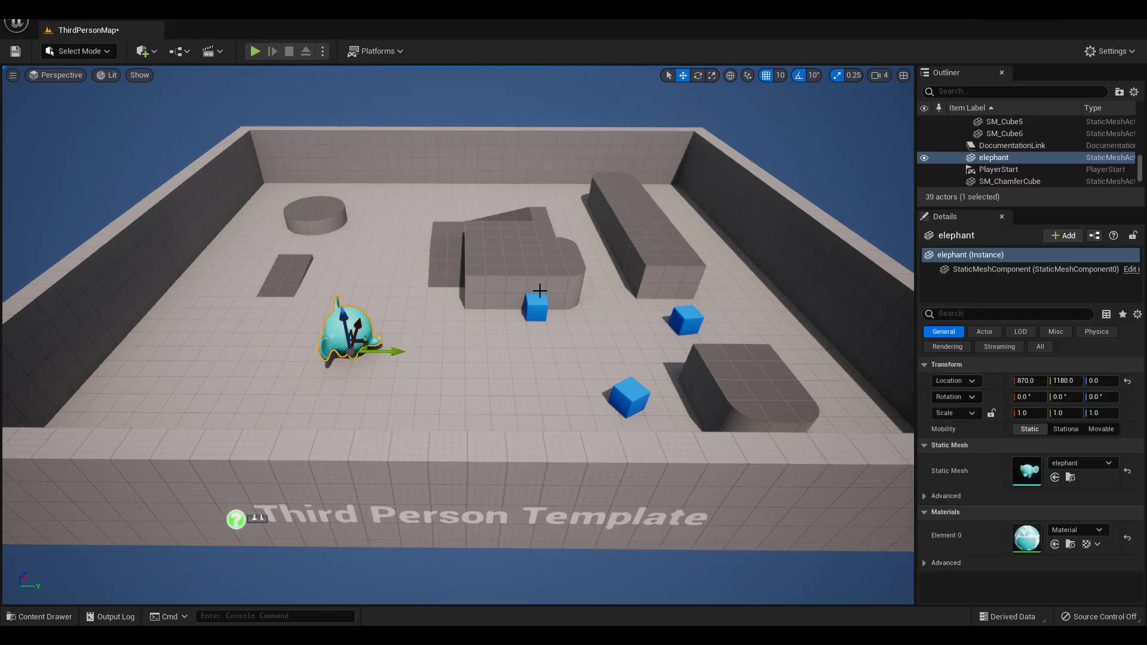
pyautogui.press('f')
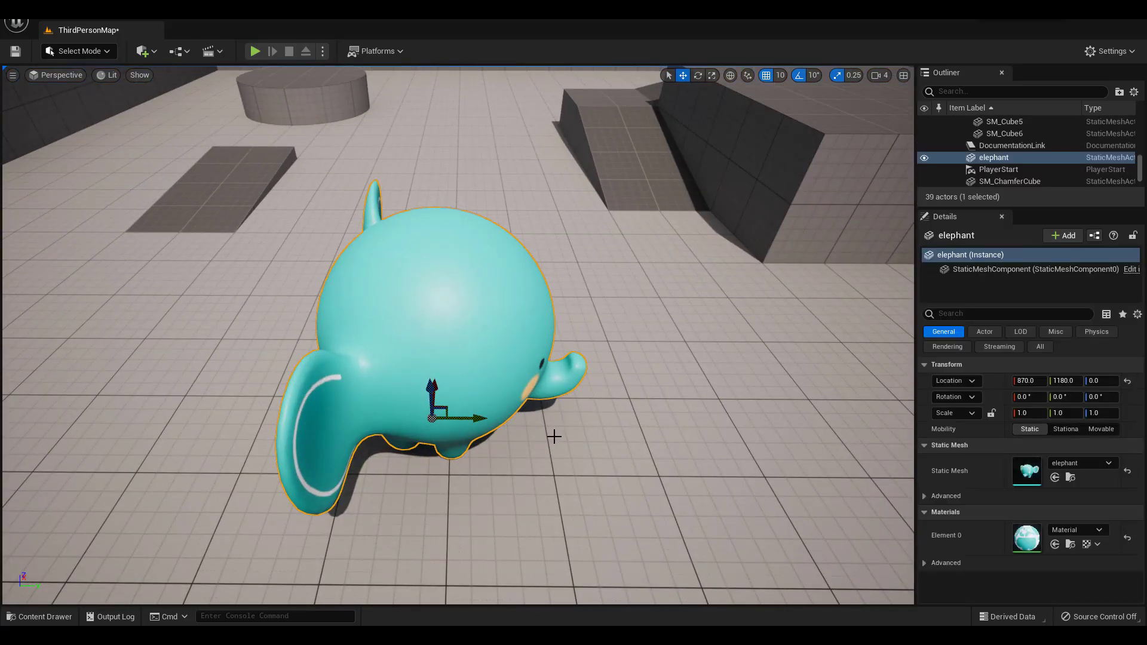
pyautogui.keyDown('alt'); pyautogui.moveTo(575, 437); pyautogui.dragTo(108, 430); pyautogui.keyUp('alt')
pyautogui.keyDown('alt'); pyautogui.moveTo(520, 407); pyautogui.dragTo(464, 407); pyautogui.keyUp('alt')
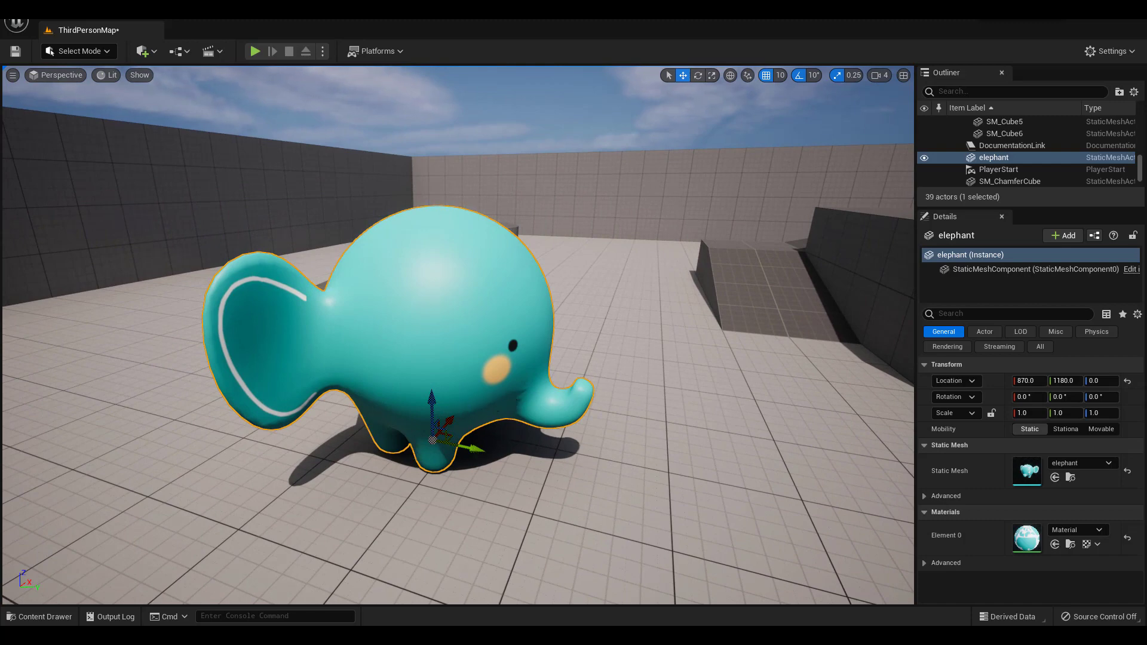
# Rotate the elephant to about 80 degrees around its vertical axis.
pyautogui.press('e')
pyautogui.moveTo(460, 475); pyautogui.dragTo(422, 475)
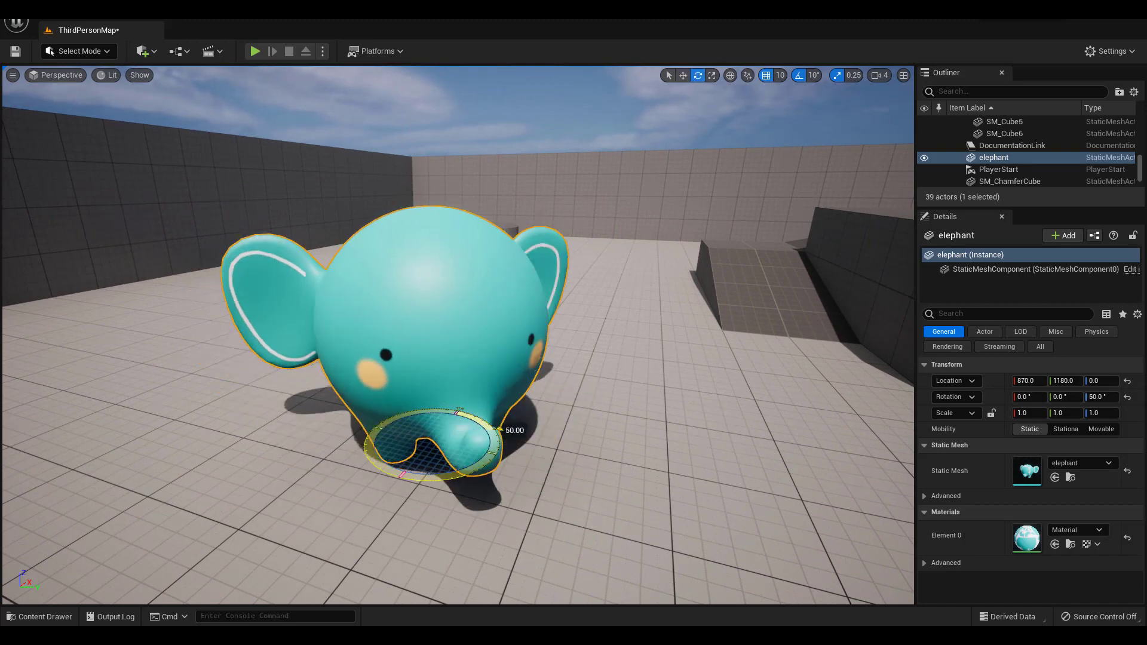
pyautogui.moveTo(460, 412); pyautogui.dragTo(455, 318)
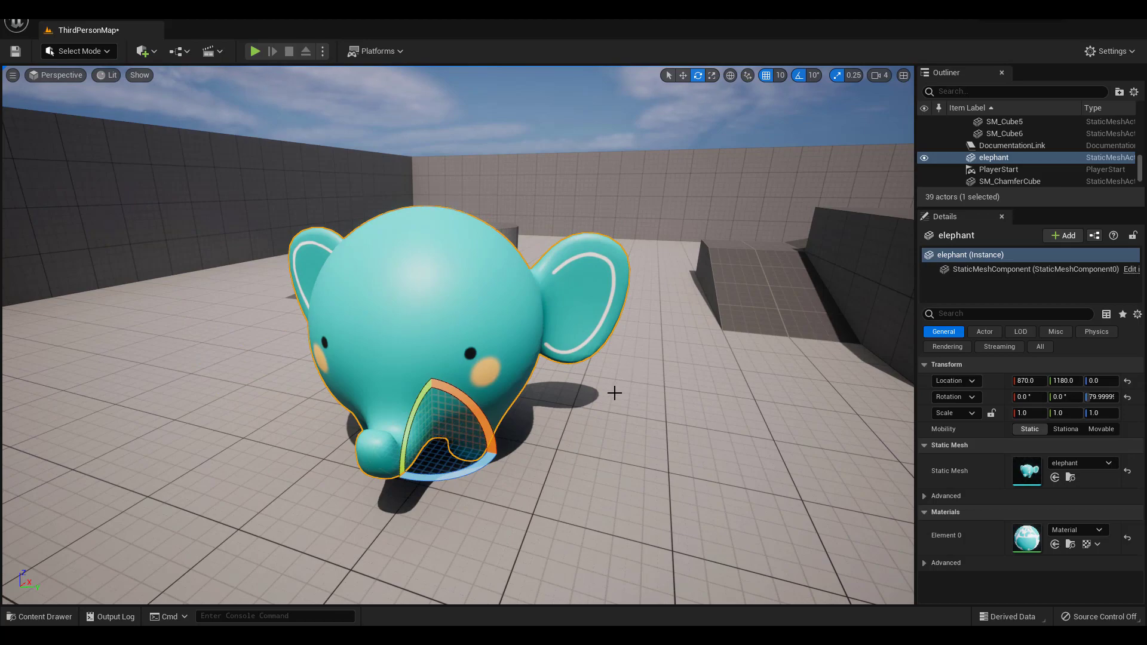